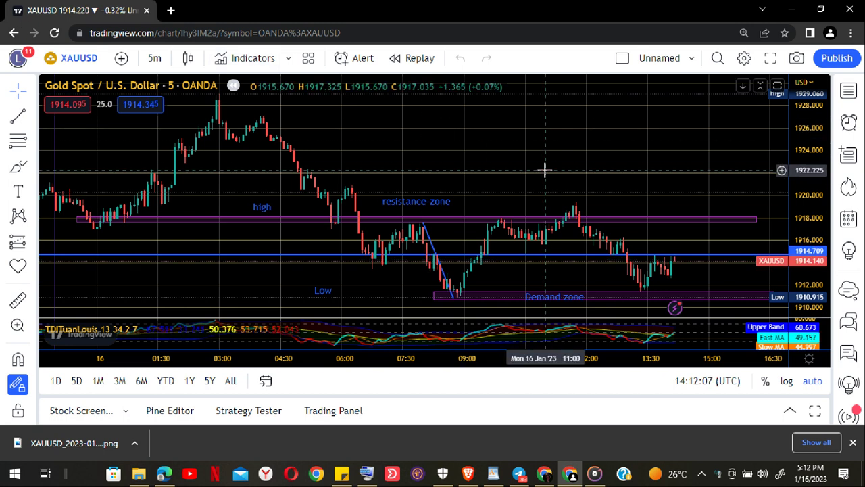
Draw a trend line along the rising leg just before 06:30, from about 1917.630 up to about 1920.611.
{"action": "scroll", "coordinate": [545, 169], "scroll_direction": "down", "scroll_amount": 2}
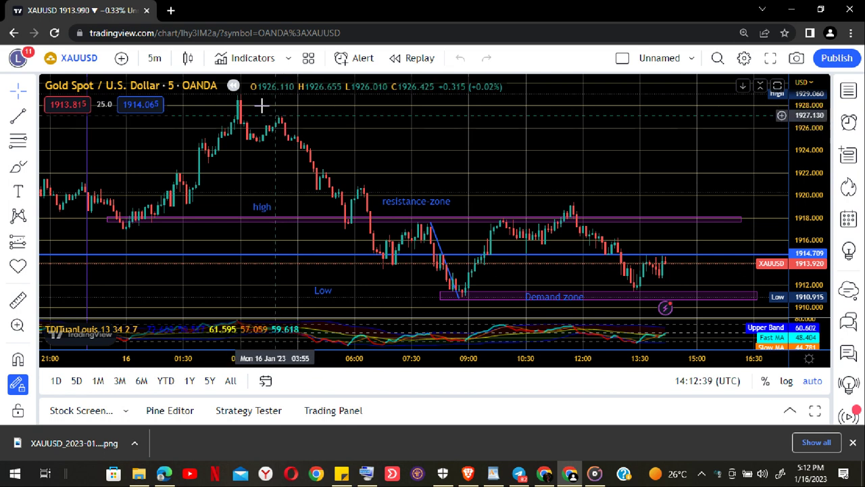
{"action": "left_click", "coordinate": [18, 118]}
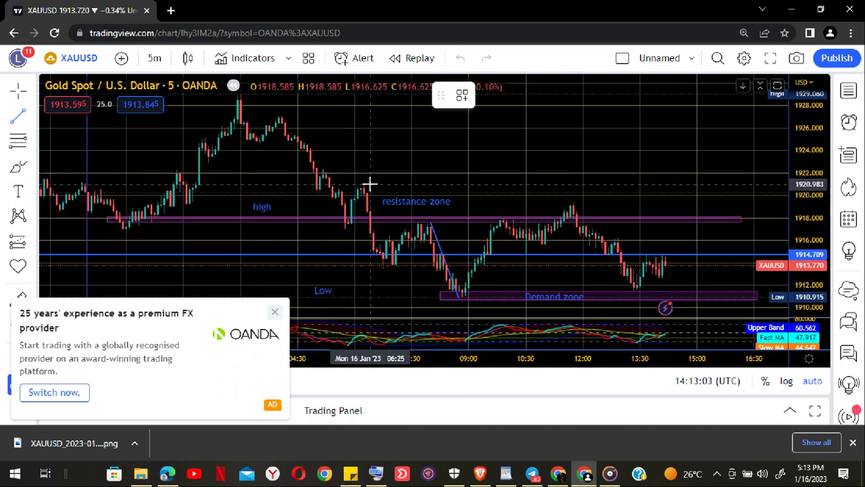
{"action": "left_click", "coordinate": [347, 222]}
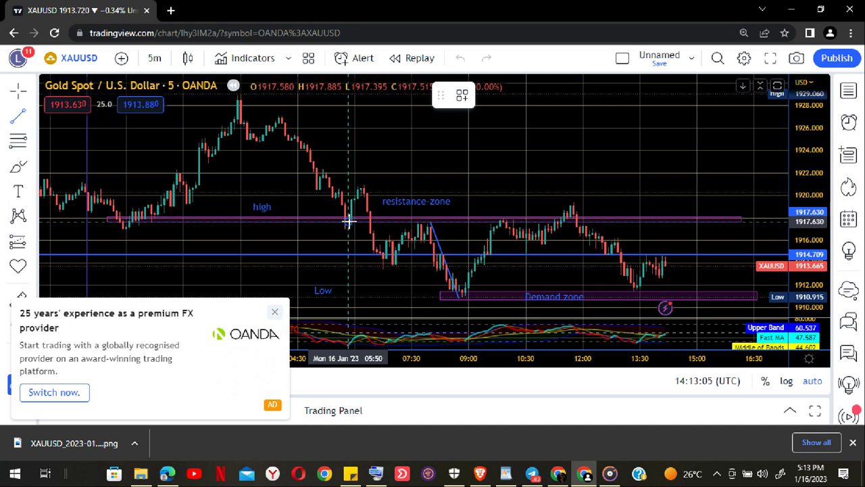
{"action": "left_click", "coordinate": [362, 188]}
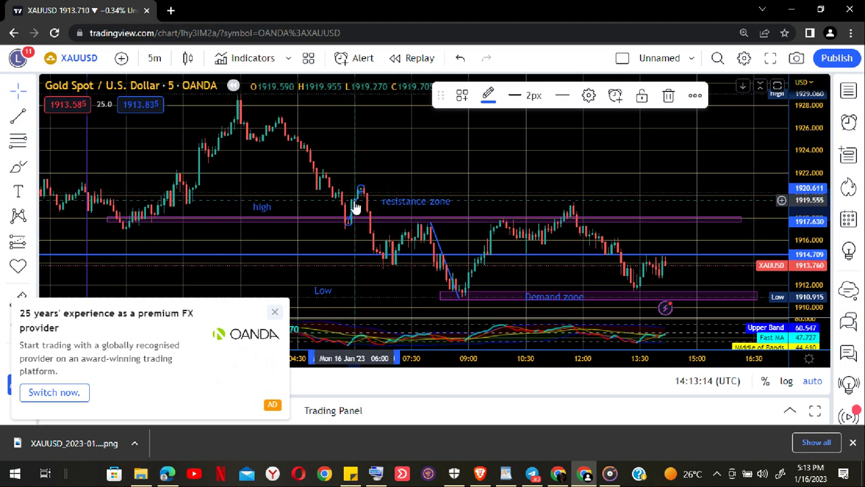
Move the rising and falling trend lines over successive price swings to compare the legs between 06:00 and 09:30.
{"action": "left_click_drag", "start_coordinate": [359, 208], "coordinate": [405, 242]}
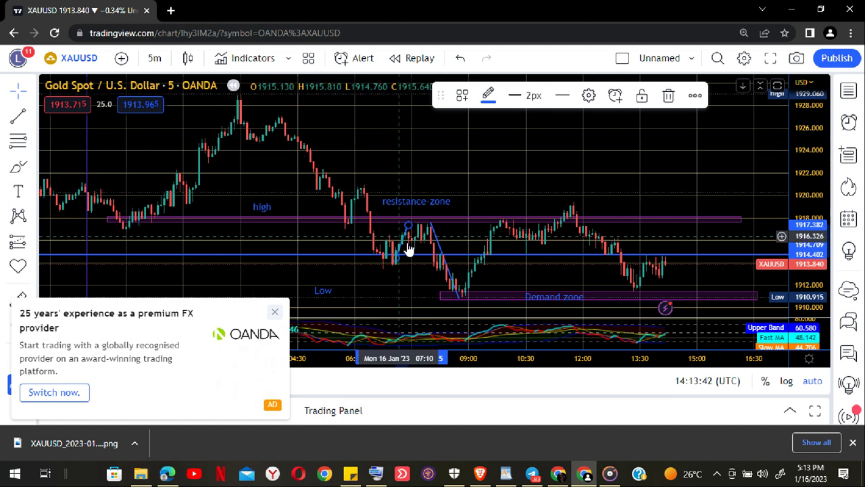
{"action": "left_click_drag", "start_coordinate": [446, 249], "coordinate": [370, 218]}
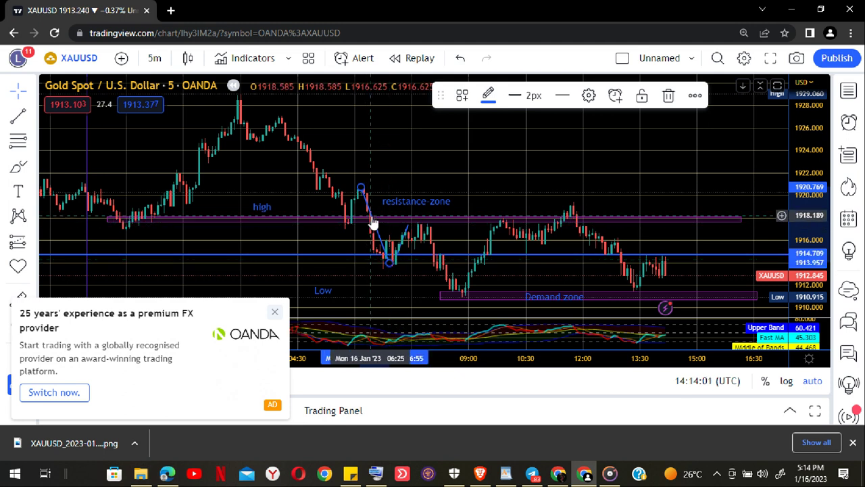
{"action": "mouse_move", "coordinate": [375, 223]}
{"action": "left_mouse_down"}
{"action": "mouse_move", "coordinate": [438, 225]}
{"action": "mouse_move", "coordinate": [443, 256]}
{"action": "mouse_move", "coordinate": [435, 256]}
{"action": "left_mouse_up"}
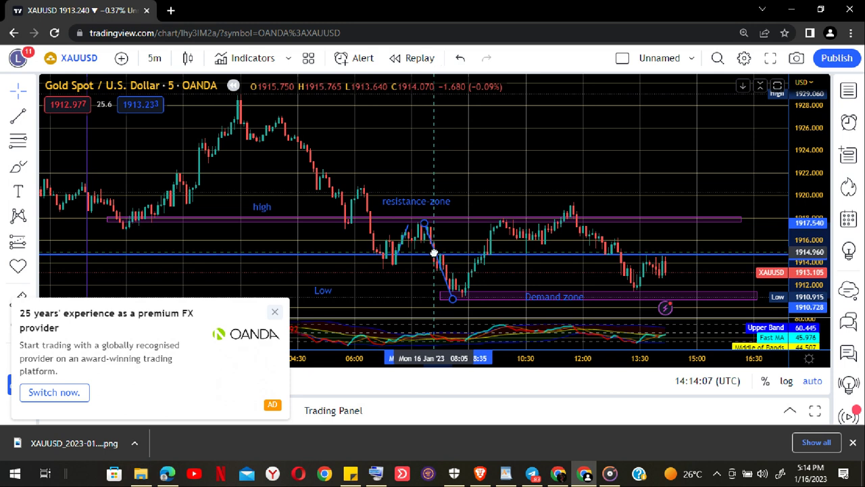
{"action": "left_click_drag", "start_coordinate": [436, 253], "coordinate": [440, 253]}
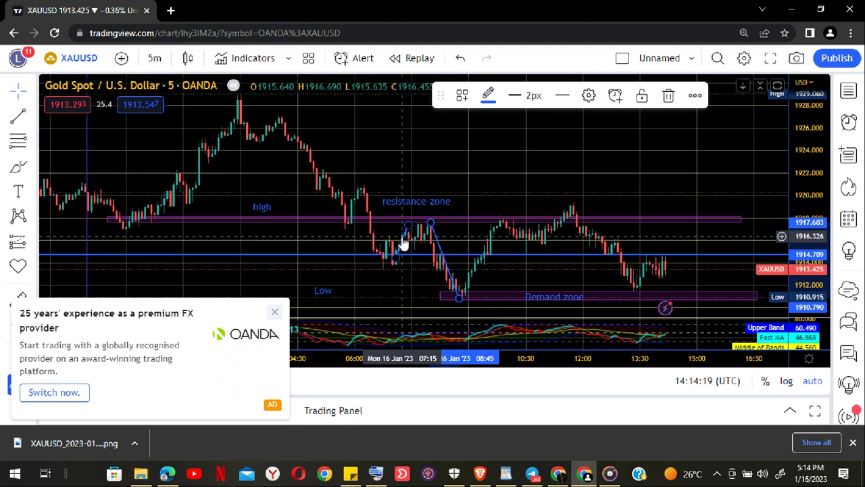
{"action": "mouse_move", "coordinate": [403, 243]}
{"action": "left_mouse_down"}
{"action": "mouse_move", "coordinate": [485, 260]}
{"action": "mouse_move", "coordinate": [473, 274]}
{"action": "left_mouse_up"}
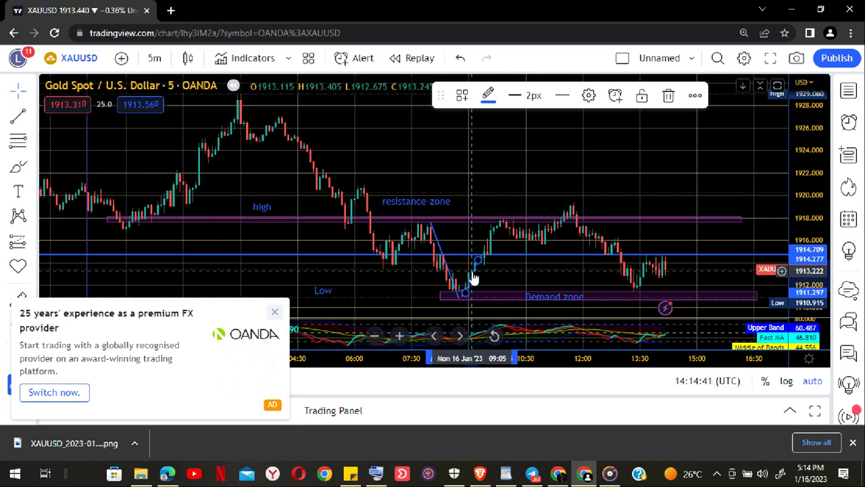
{"action": "left_click_drag", "start_coordinate": [474, 278], "coordinate": [415, 281]}
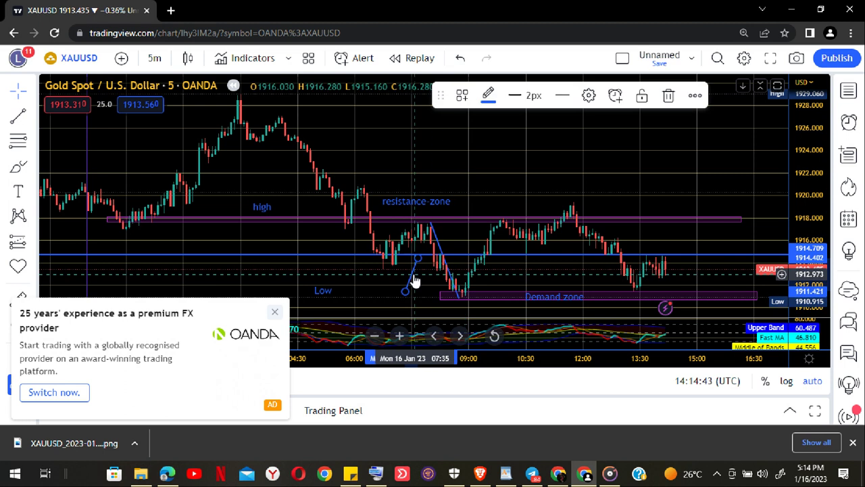
Delete the short rising trend line and the falling trend line that runs down to the demand zone.
{"action": "left_click", "coordinate": [669, 97]}
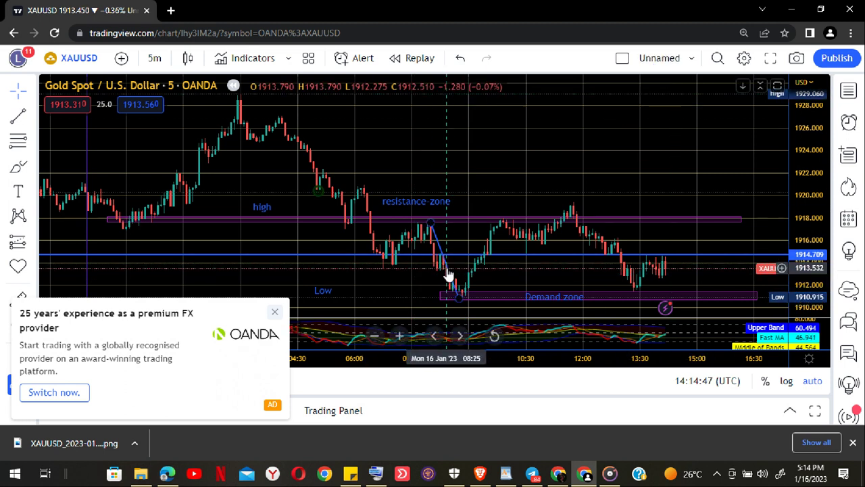
{"action": "left_click", "coordinate": [447, 274]}
{"action": "left_click", "coordinate": [668, 95]}
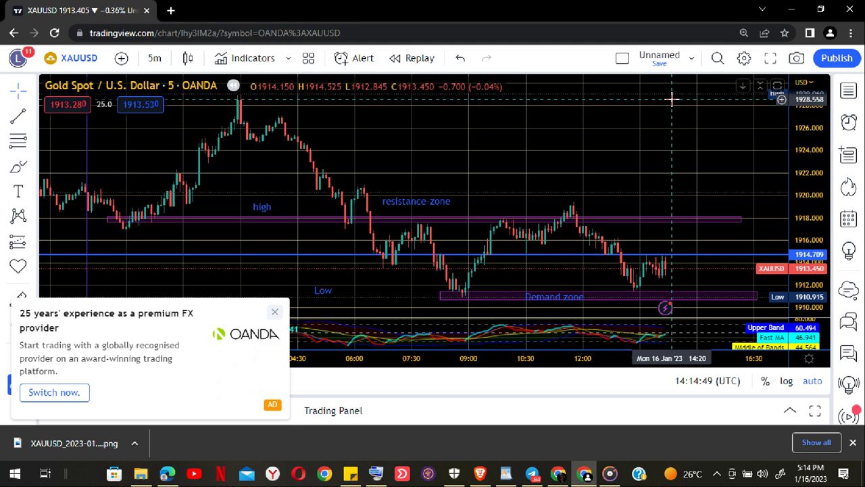
Switch the chart to the 4-hour timeframe and mark the early-2022 swing highs near 1960 with the Brush.
{"action": "scroll", "coordinate": [514, 278], "scroll_direction": "down", "scroll_amount": 1}
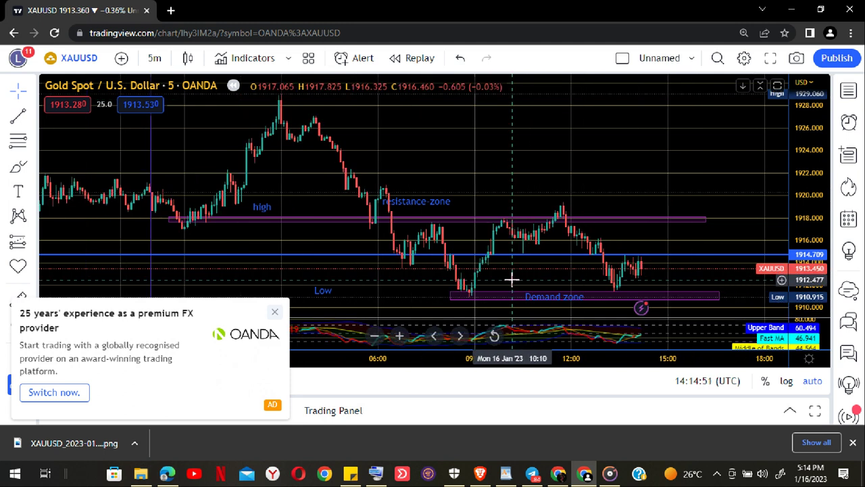
{"action": "scroll", "coordinate": [514, 277], "scroll_direction": "down", "scroll_amount": 2}
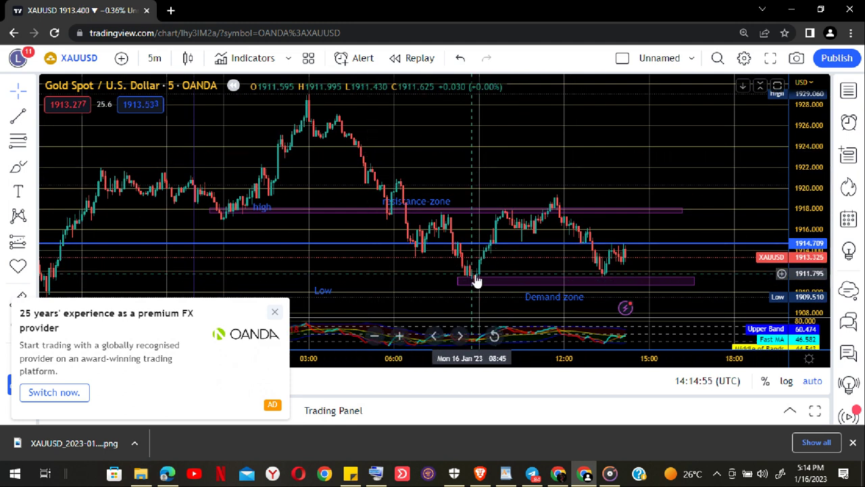
{"action": "left_click", "coordinate": [501, 212]}
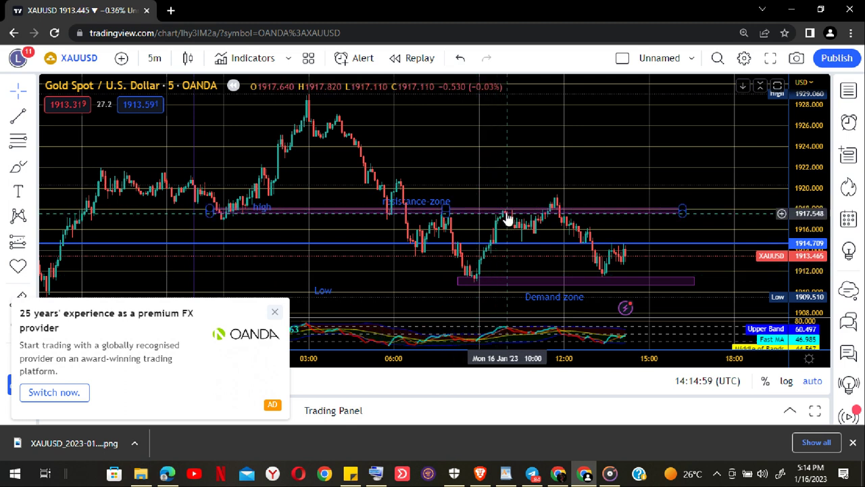
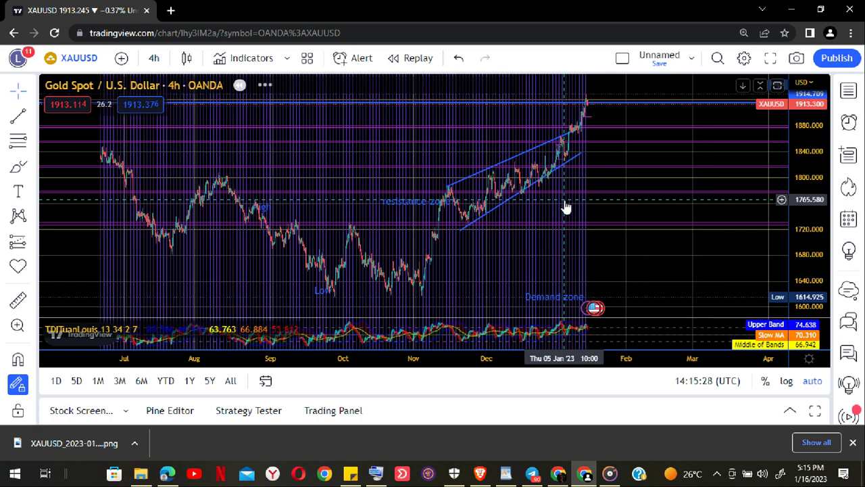
{"action": "scroll", "coordinate": [543, 215], "scroll_direction": "down", "scroll_amount": 1}
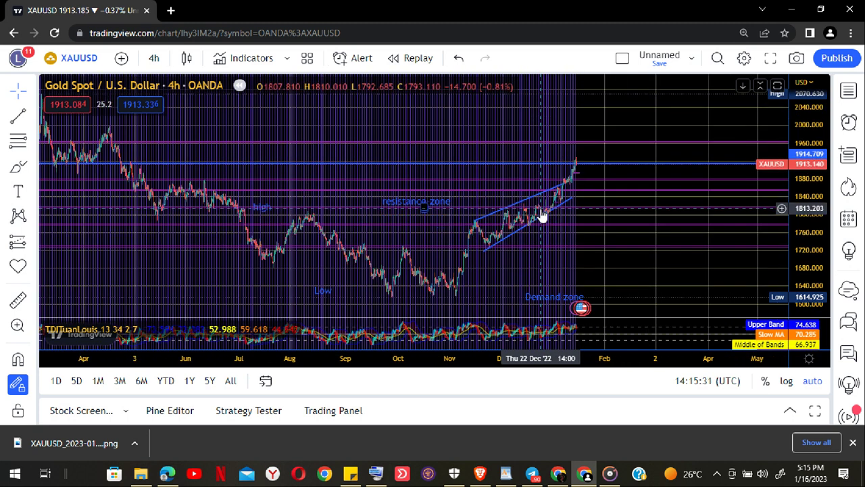
{"action": "scroll", "coordinate": [542, 216], "scroll_direction": "down", "scroll_amount": 1}
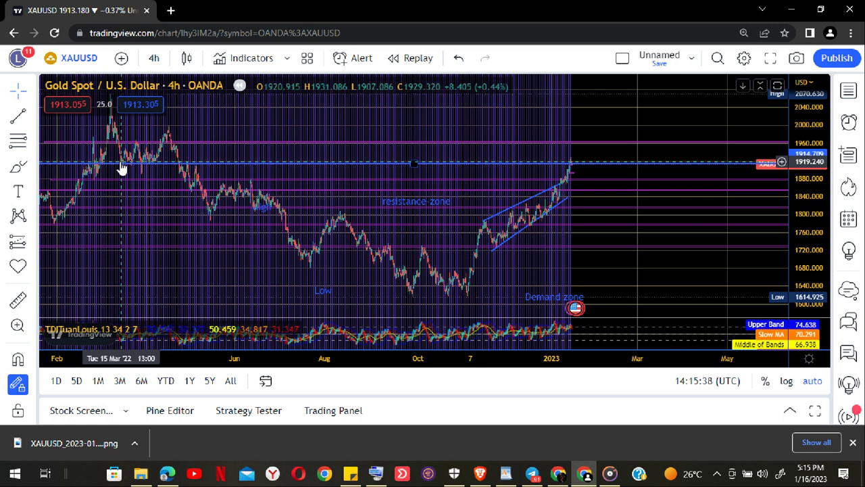
{"action": "left_click", "coordinate": [31, 171]}
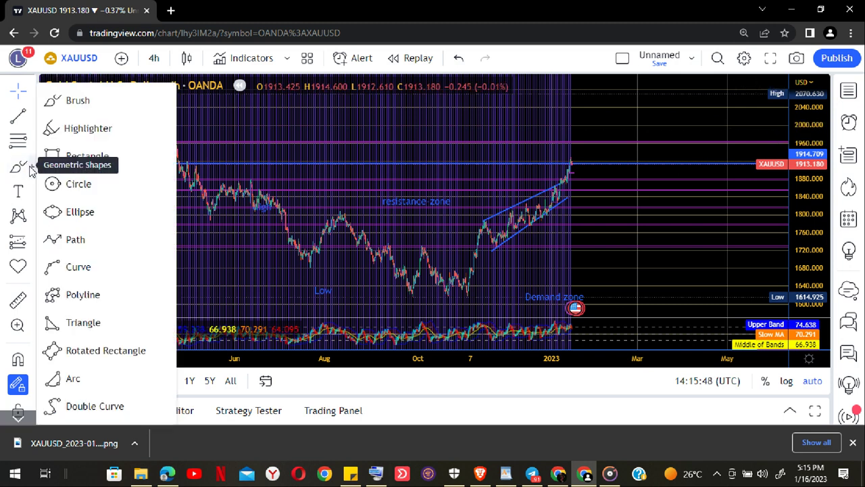
{"action": "left_click", "coordinate": [58, 101]}
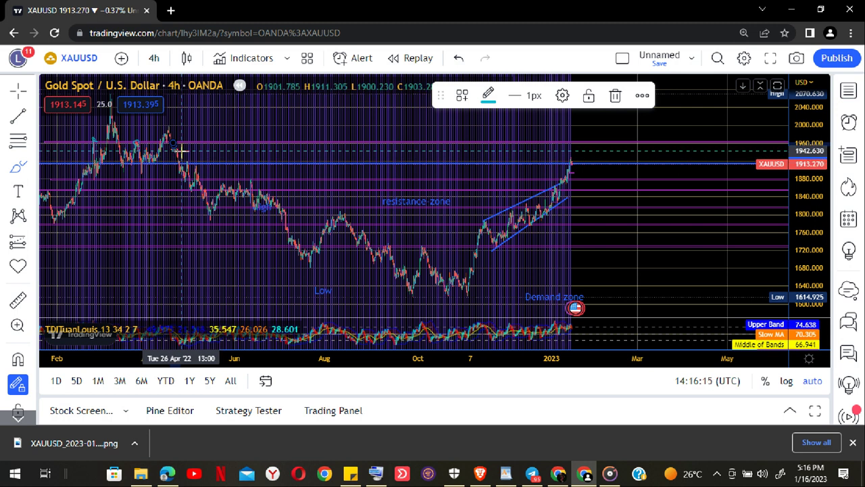
Inspect the price action around the brush marks from April 2022, and return the chart to the 5-minute timeframe.
{"action": "scroll", "coordinate": [182, 151], "scroll_direction": "up", "scroll_amount": 5}
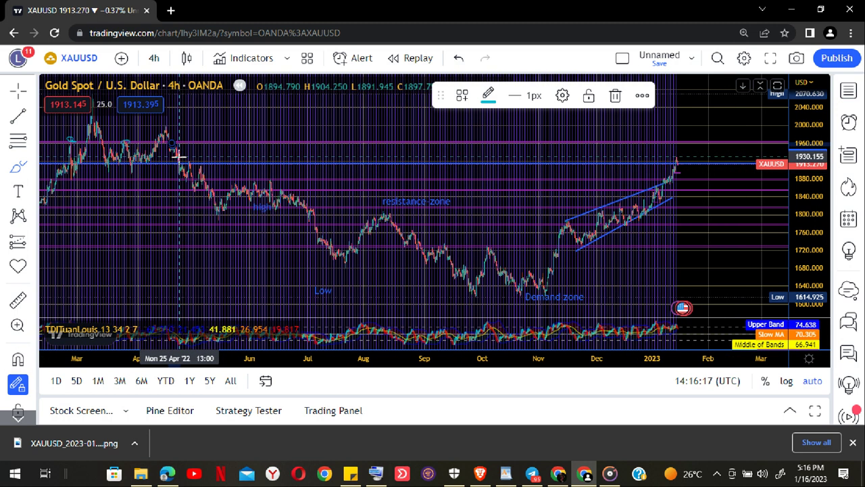
{"action": "key", "text": "ctrl"}
{"action": "scroll", "coordinate": [193, 157], "scroll_direction": "up", "scroll_amount": 3}
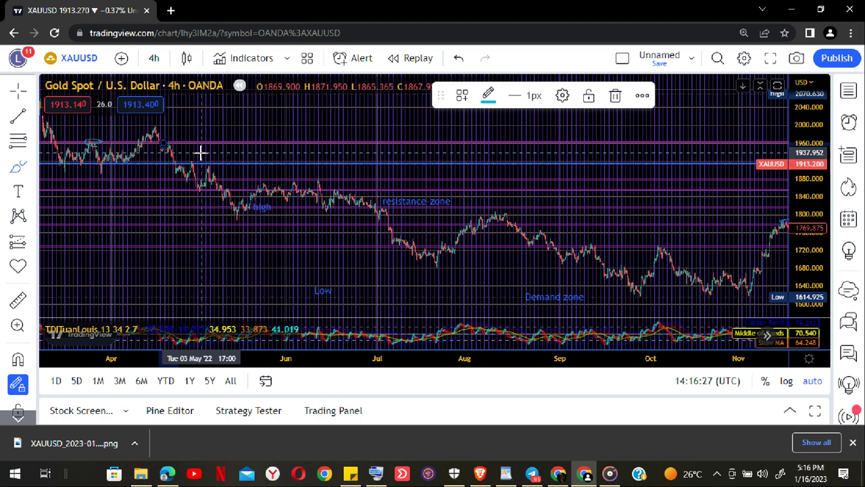
{"action": "scroll", "coordinate": [174, 129], "scroll_direction": "down", "scroll_amount": 5}
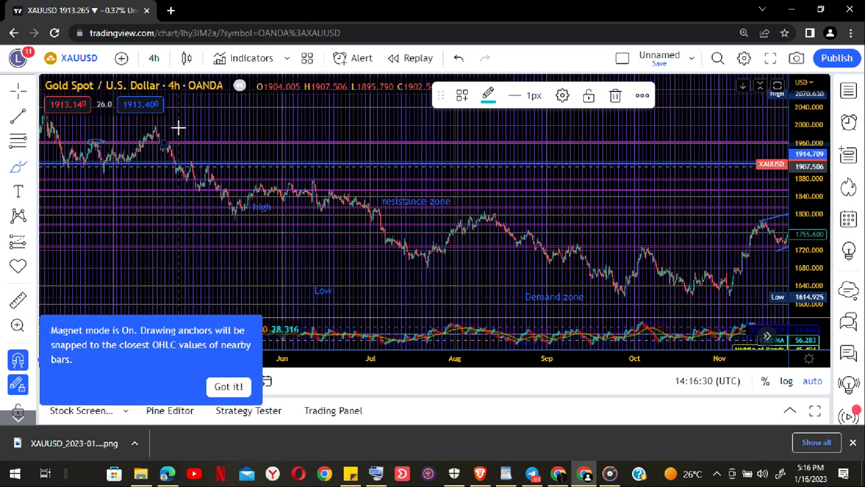
{"action": "scroll", "coordinate": [173, 136], "scroll_direction": "down", "scroll_amount": 1}
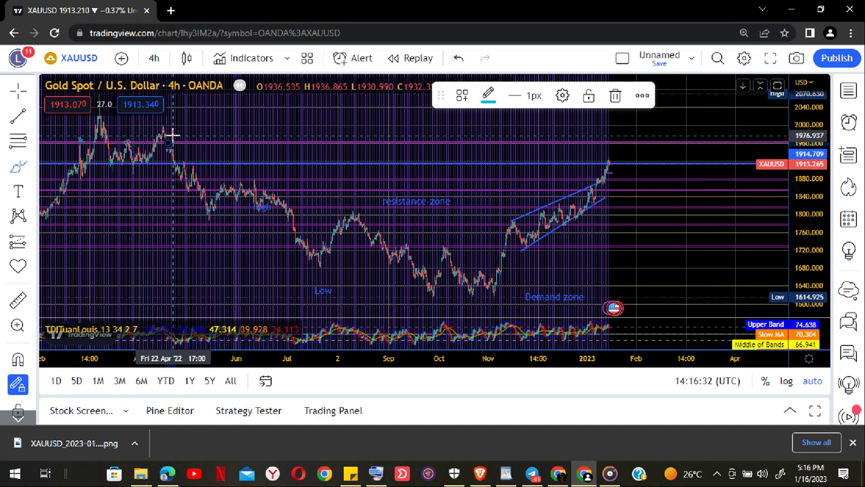
{"action": "left_click", "coordinate": [154, 59]}
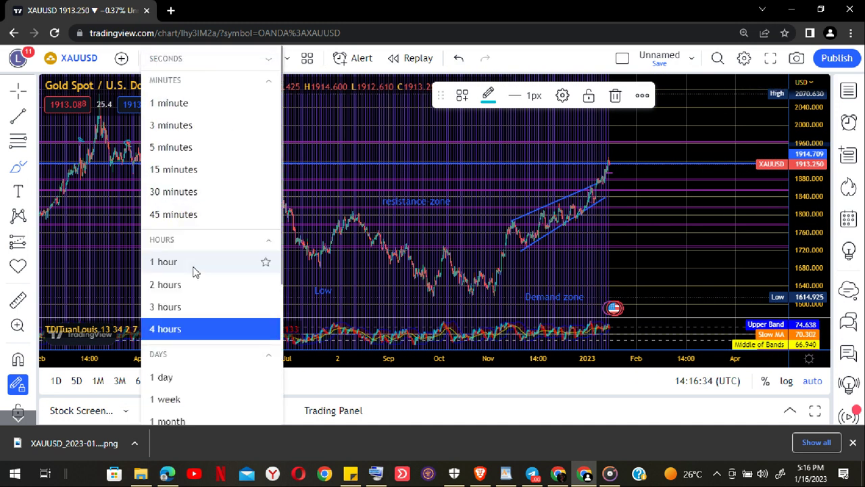
{"action": "left_click", "coordinate": [173, 148]}
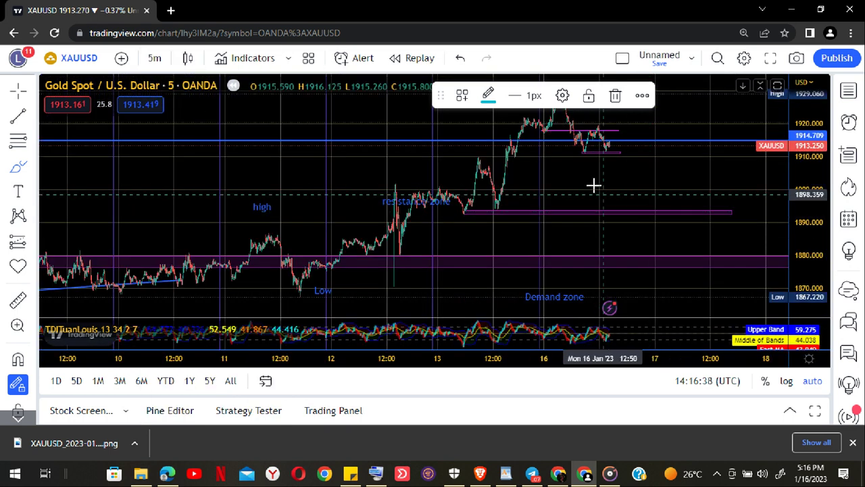
Sketch a freehand Brush loop below the recent demand zone and remove it again.
{"action": "scroll", "coordinate": [614, 177], "scroll_direction": "up", "scroll_amount": 5}
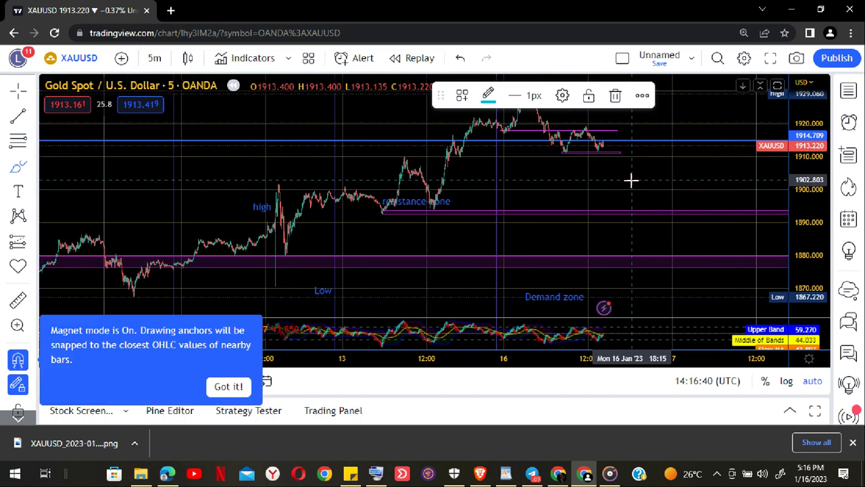
{"action": "scroll", "coordinate": [630, 180], "scroll_direction": "down", "scroll_amount": 5}
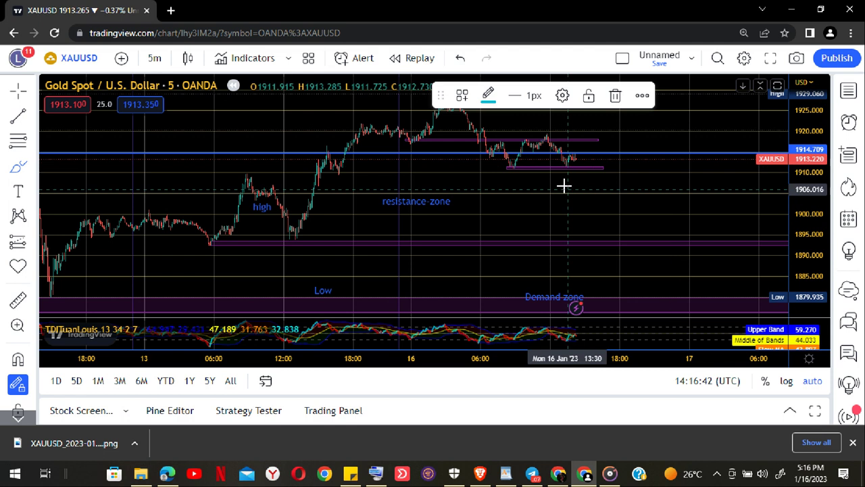
{"action": "mouse_move", "coordinate": [560, 188]}
{"action": "left_mouse_down"}
{"action": "mouse_move", "coordinate": [518, 282]}
{"action": "mouse_move", "coordinate": [566, 207]}
{"action": "left_mouse_up"}
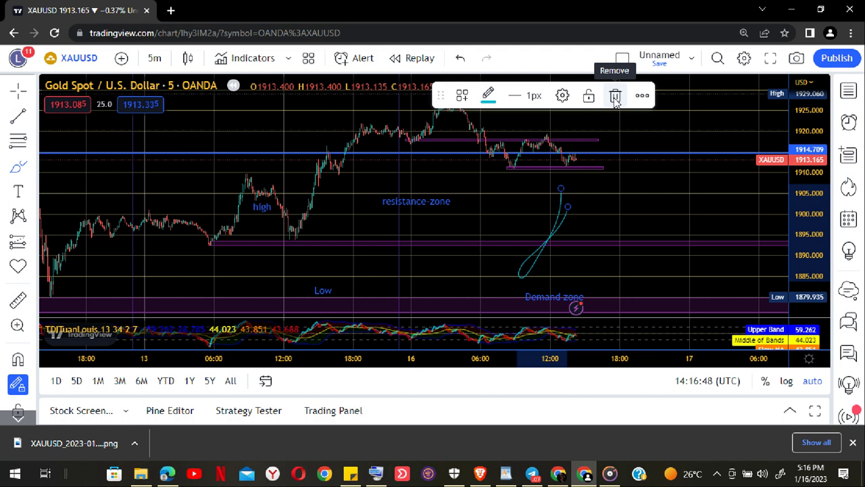
{"action": "left_click", "coordinate": [616, 96]}
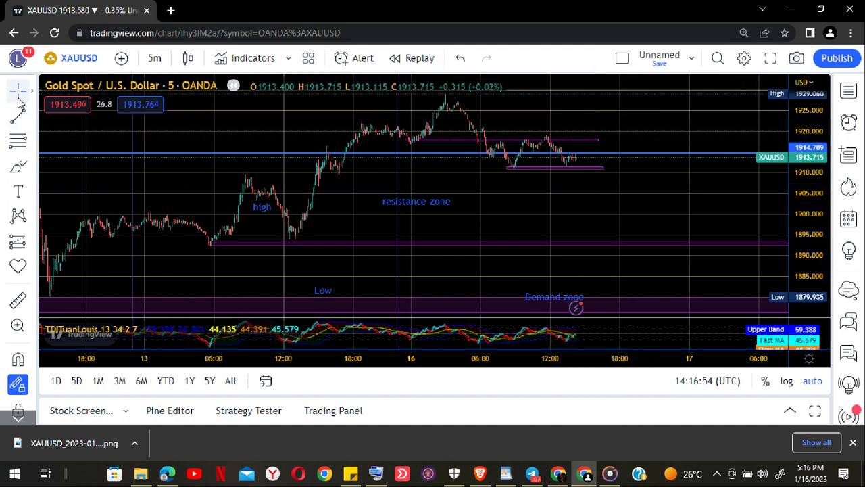
Stretch the resistance zone rectangle near 1918 so that it starts at 18:05 on 13 January.
{"action": "left_click_drag", "start_coordinate": [560, 209], "coordinate": [396, 271]}
{"action": "scroll", "coordinate": [506, 245], "scroll_direction": "up", "scroll_amount": 3}
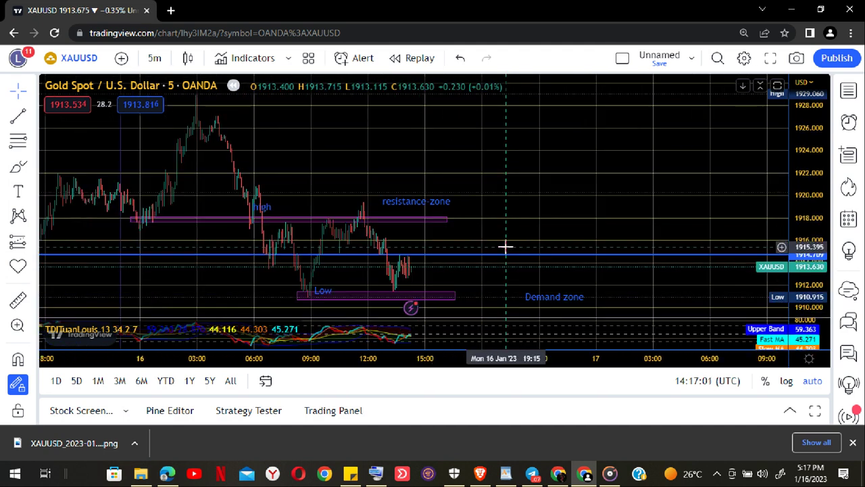
{"action": "scroll", "coordinate": [511, 197], "scroll_direction": "up", "scroll_amount": 3}
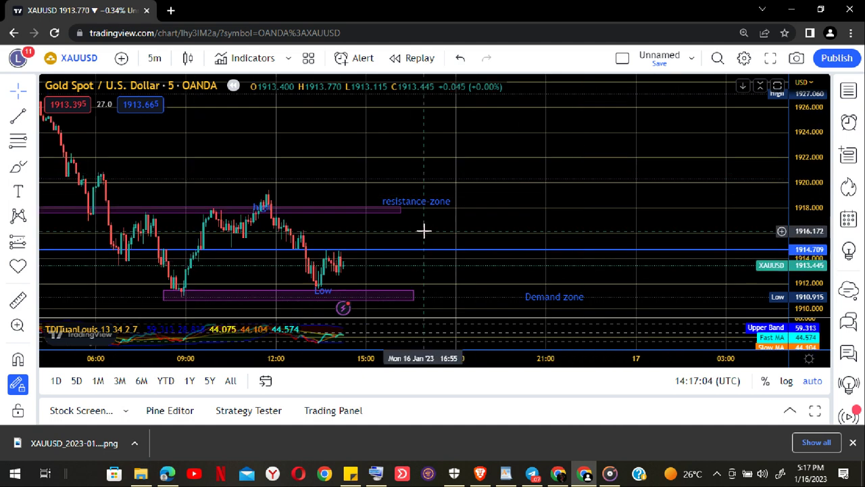
{"action": "left_click_drag", "start_coordinate": [419, 230], "coordinate": [726, 209]}
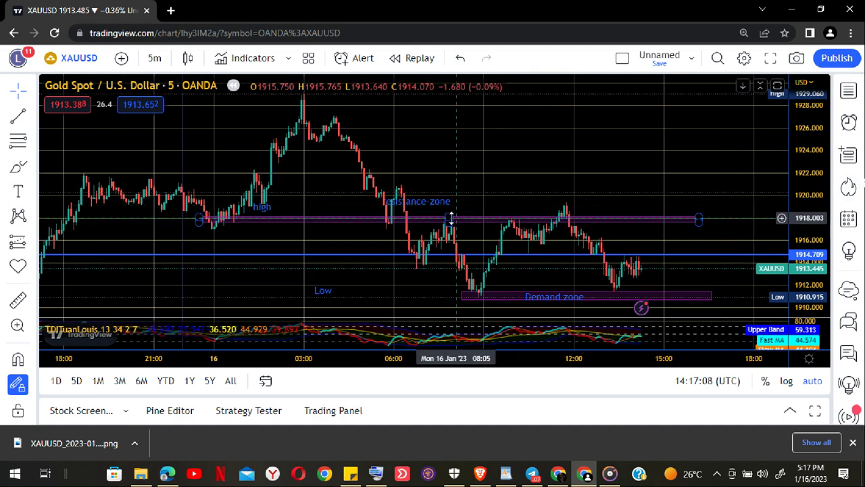
{"action": "left_click", "coordinate": [342, 220]}
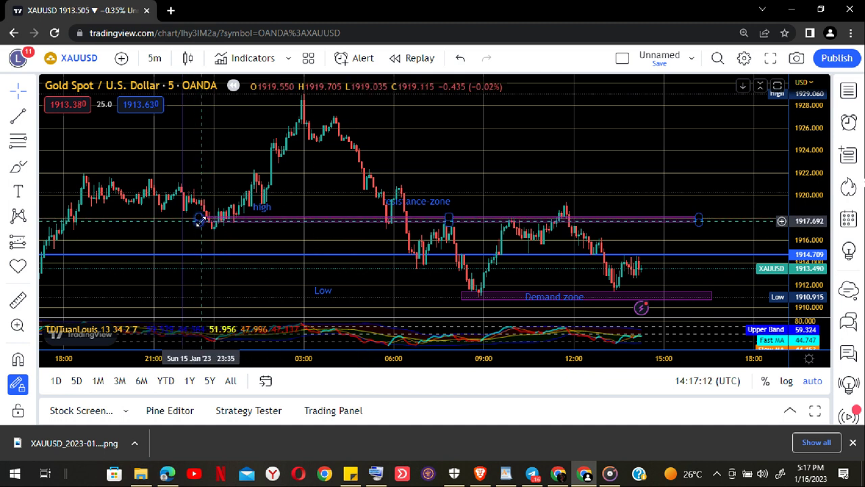
{"action": "left_click_drag", "start_coordinate": [200, 222], "coordinate": [66, 218]}
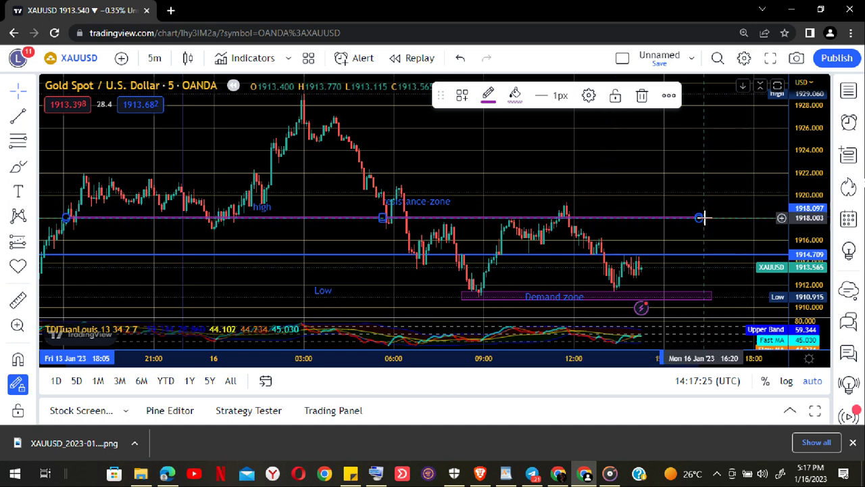
Extend the resistance zone rectangle near 1918 forward in time to about 18:00 on 16 January.
{"action": "left_click_drag", "start_coordinate": [699, 218], "coordinate": [751, 220]}
{"action": "left_click", "coordinate": [701, 155]}
Lower the blue horizontal line between the resistance and demand zones to 1914.526.
{"action": "left_click_drag", "start_coordinate": [688, 177], "coordinate": [521, 200]}
{"action": "scroll", "coordinate": [521, 199], "scroll_direction": "up", "scroll_amount": 3}
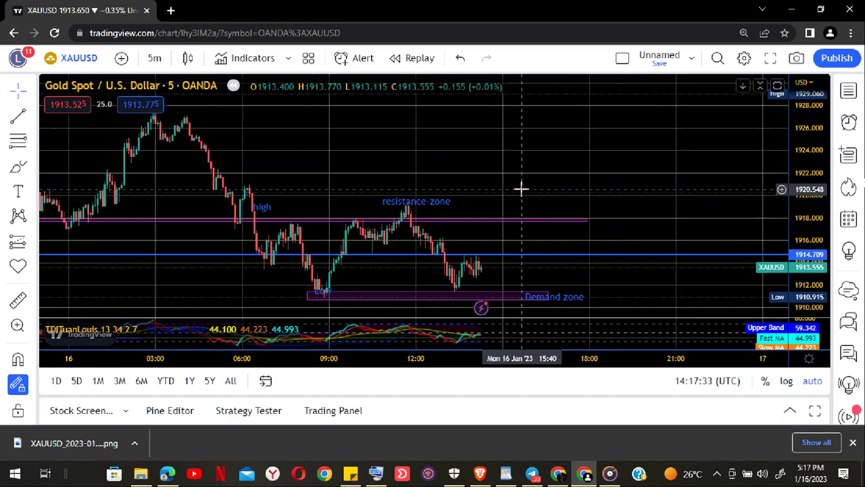
{"action": "scroll", "coordinate": [521, 199], "scroll_direction": "up", "scroll_amount": 1}
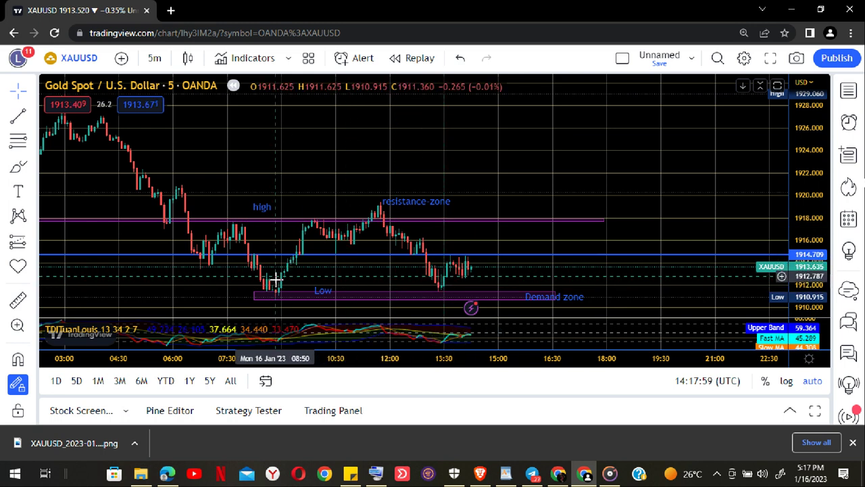
{"action": "left_click_drag", "start_coordinate": [322, 290], "coordinate": [367, 263]}
{"action": "scroll", "coordinate": [366, 264], "scroll_direction": "up", "scroll_amount": 2}
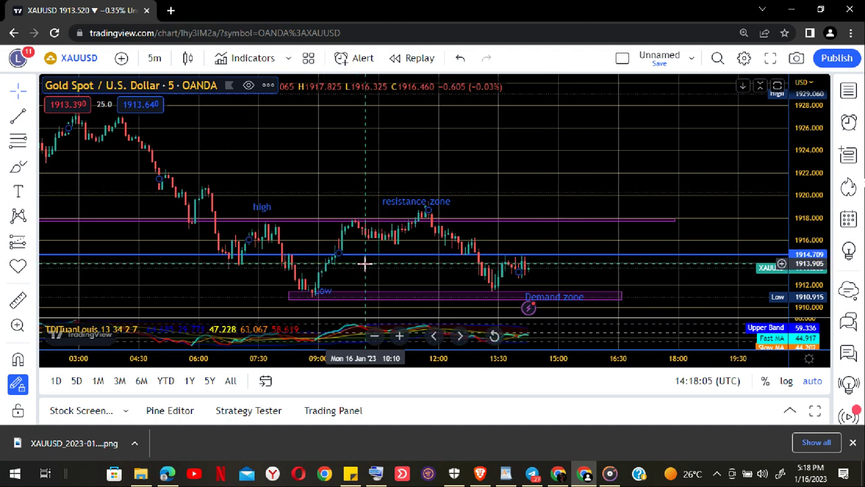
{"action": "scroll", "coordinate": [366, 264], "scroll_direction": "up", "scroll_amount": 2}
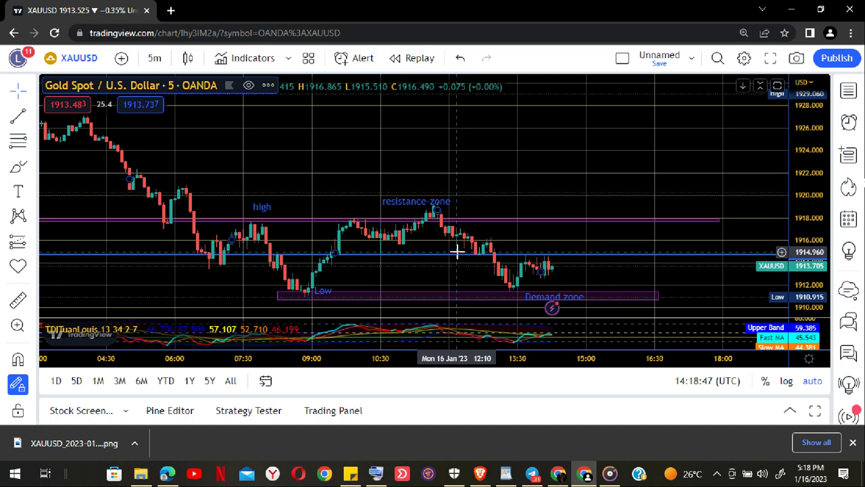
{"action": "left_click_drag", "start_coordinate": [457, 256], "coordinate": [455, 259]}
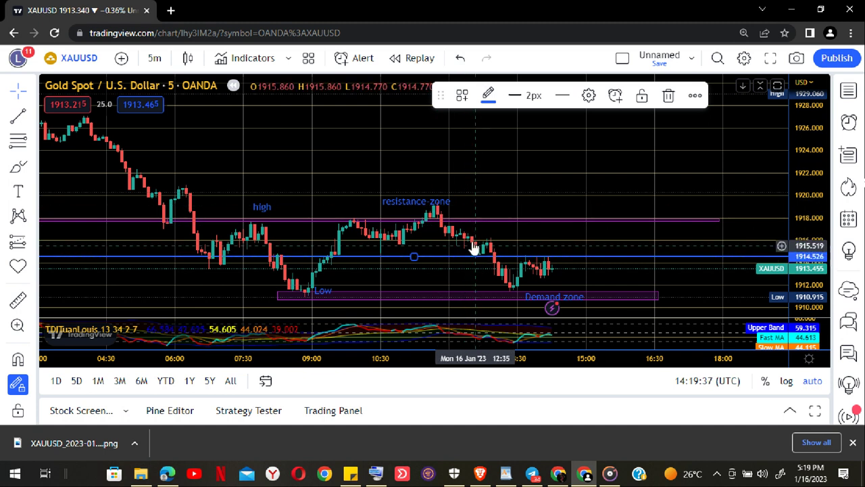
Draw a trend line from the swing high at 1918.934 down to 1914.712 at 12:40 on 16 January.
{"action": "left_click", "coordinate": [19, 115]}
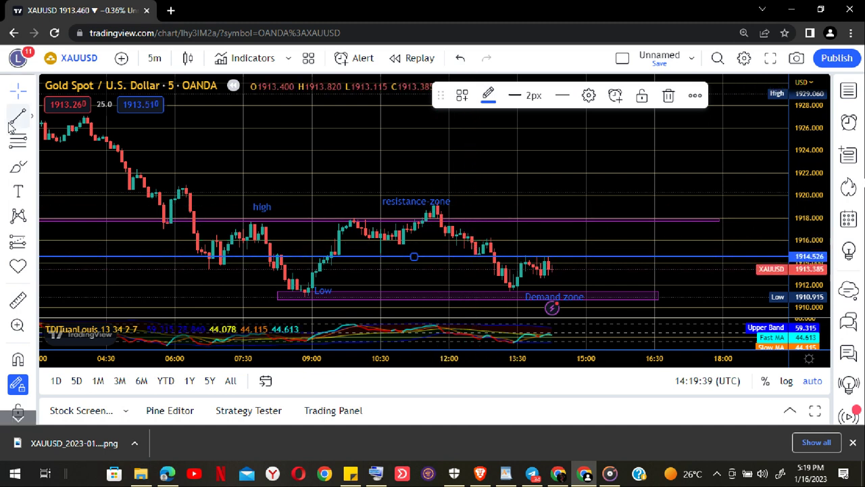
{"action": "left_click", "coordinate": [437, 207]}
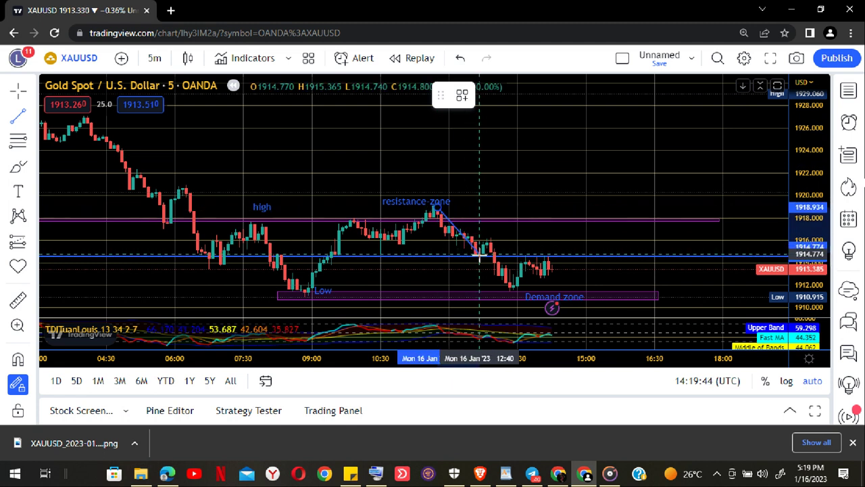
{"action": "left_click", "coordinate": [479, 257]}
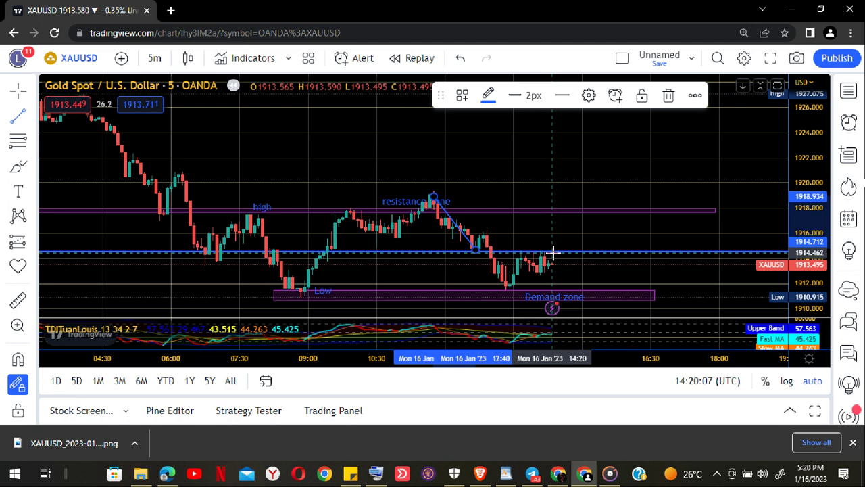
{"action": "scroll", "coordinate": [568, 264], "scroll_direction": "up", "scroll_amount": 2}
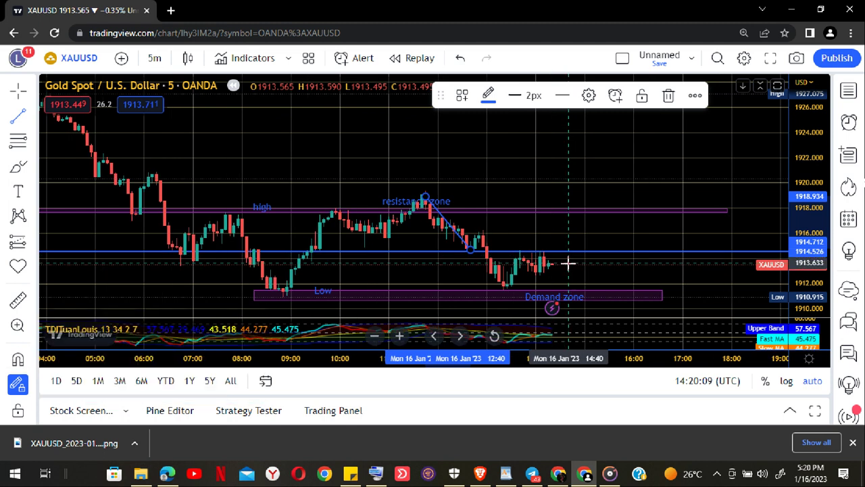
{"action": "scroll", "coordinate": [568, 264], "scroll_direction": "down", "scroll_amount": 3}
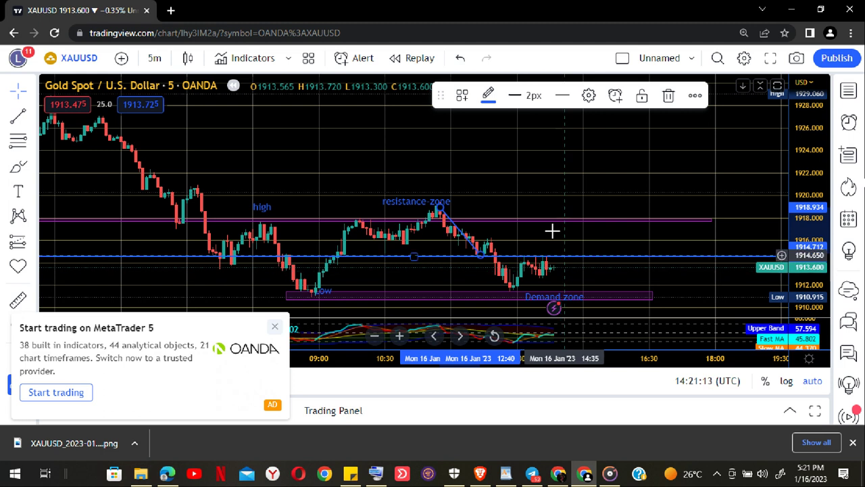
{"action": "left_click", "coordinate": [555, 152]}
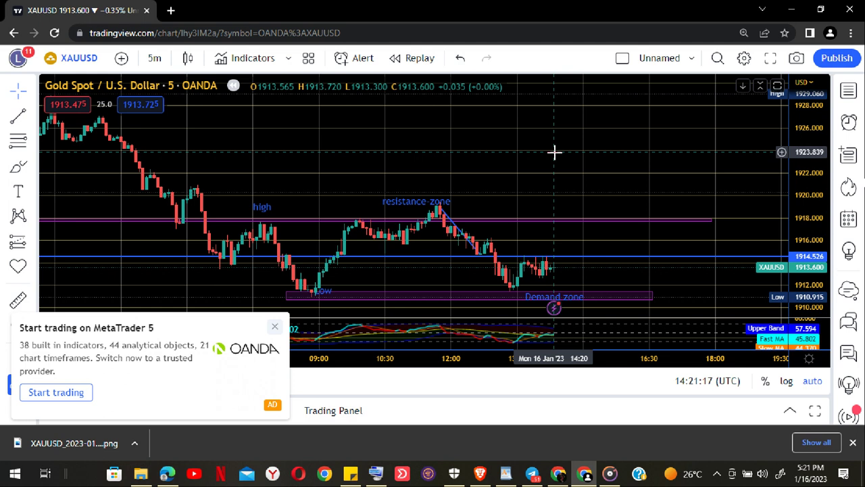
{"action": "scroll", "coordinate": [555, 152], "scroll_direction": "down", "scroll_amount": 1}
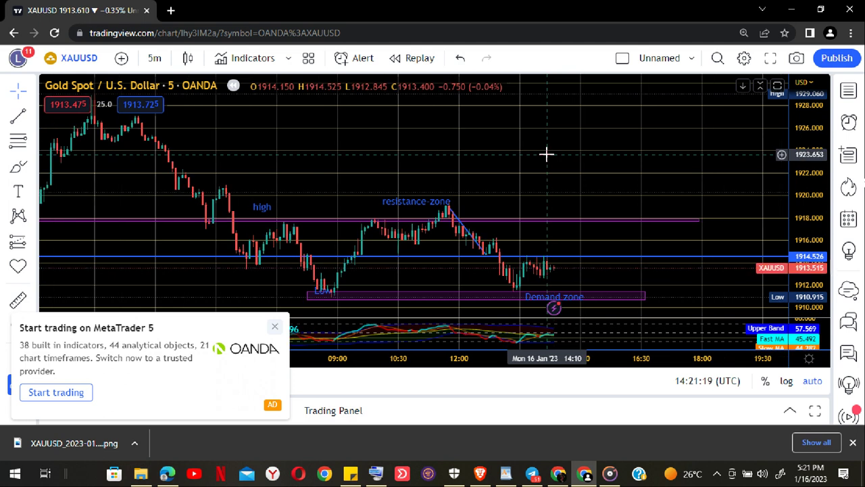
{"action": "scroll", "coordinate": [546, 154], "scroll_direction": "up", "scroll_amount": 1}
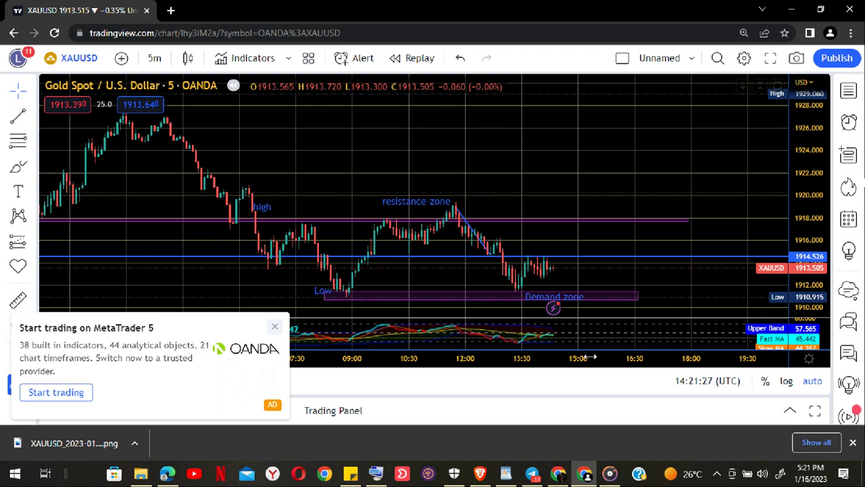
{"action": "left_click", "coordinate": [718, 474]}
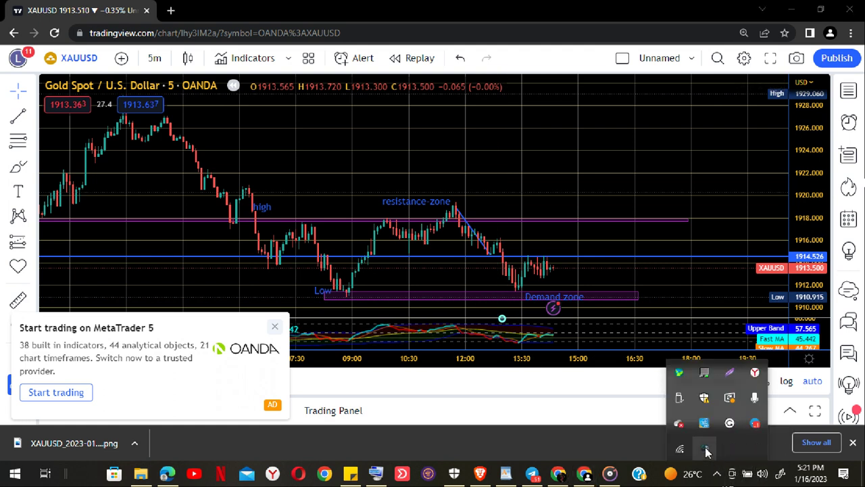